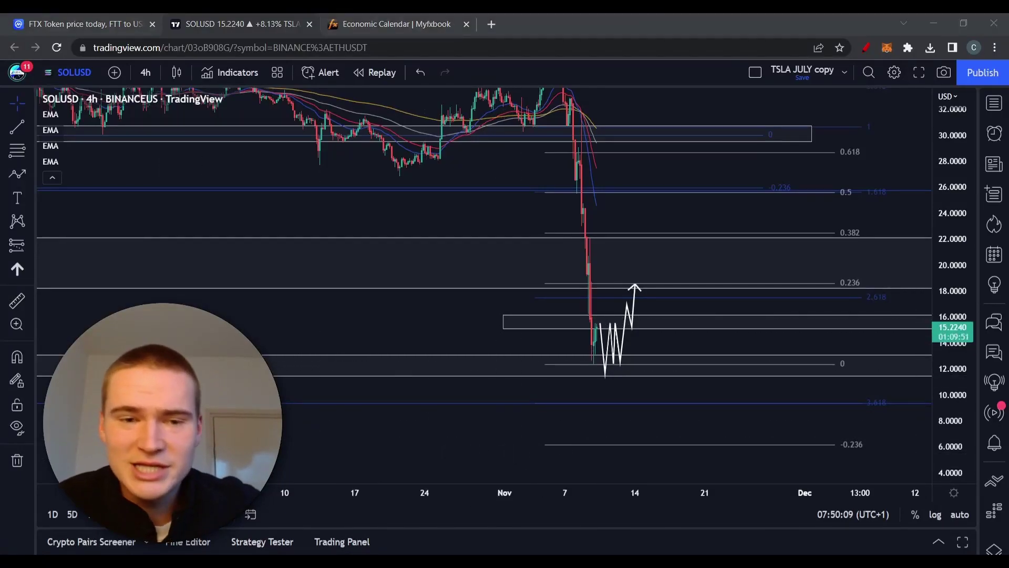
pyautogui.click(128, 332)
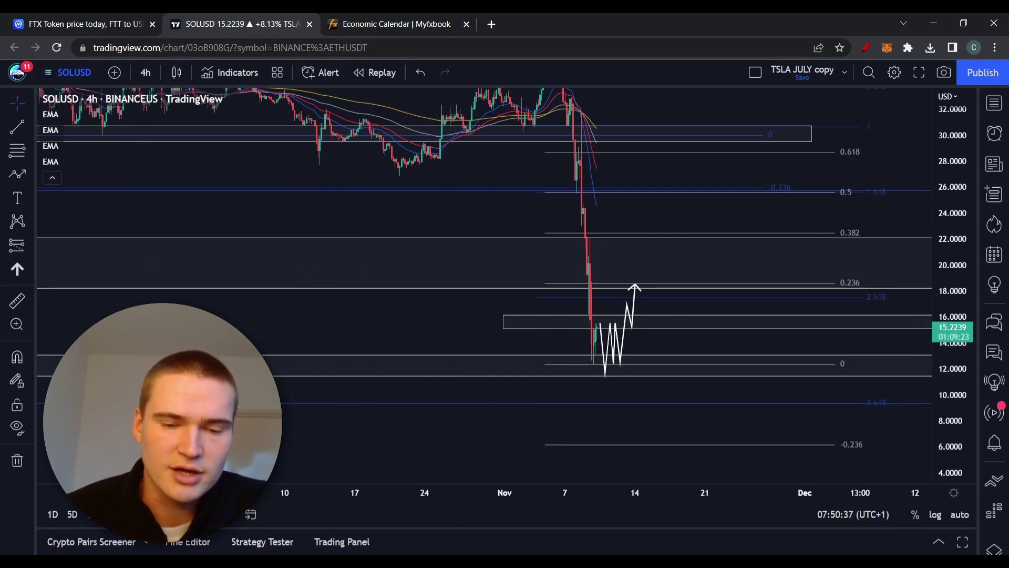
pyautogui.click(460, 561)
pyautogui.click(168, 343)
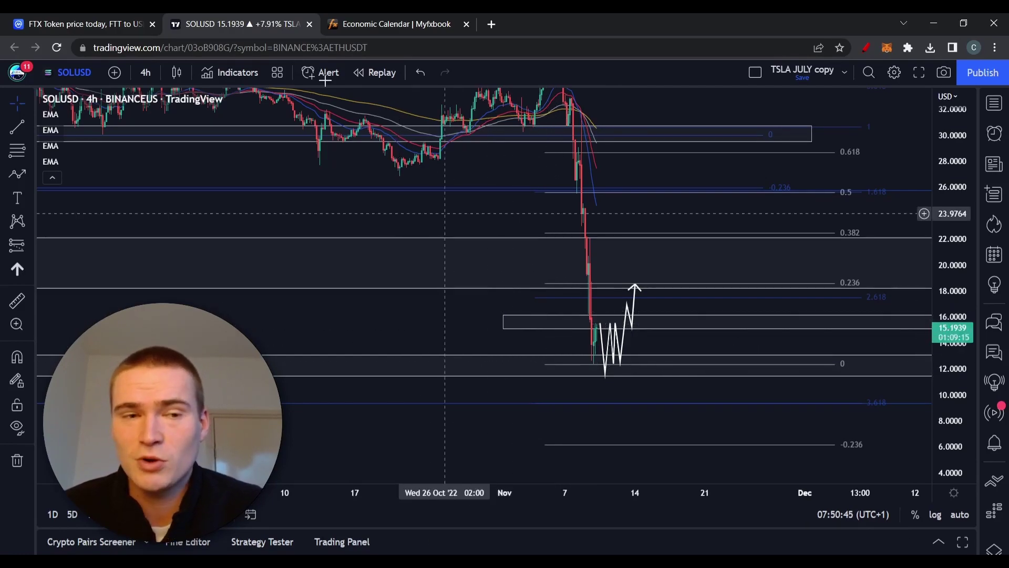
# Step: Search CoinMarketCap for "sol" and open the Solana coin page
pyautogui.click(128, 20)
pyautogui.click(842, 115)
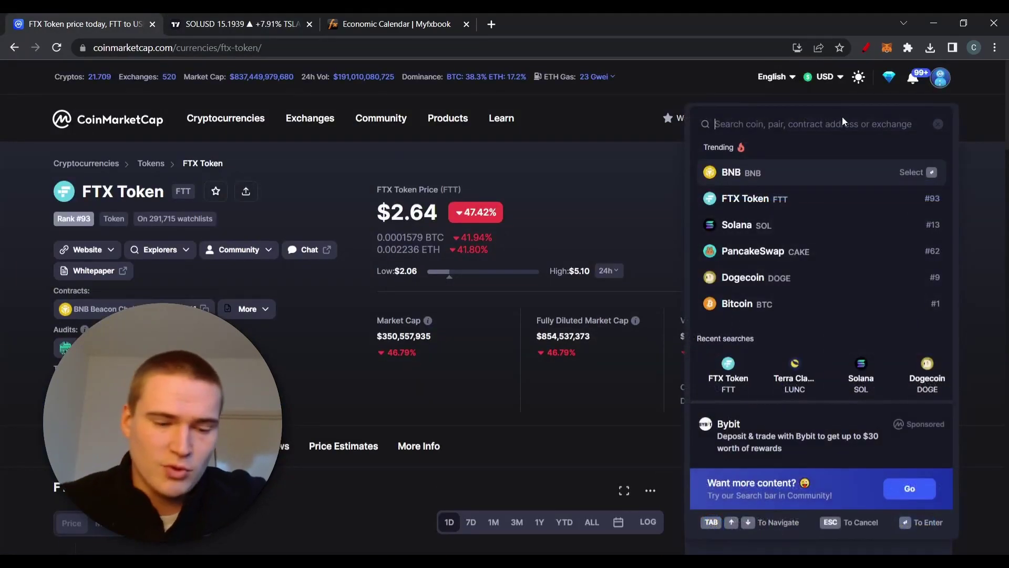
pyautogui.write('sol')
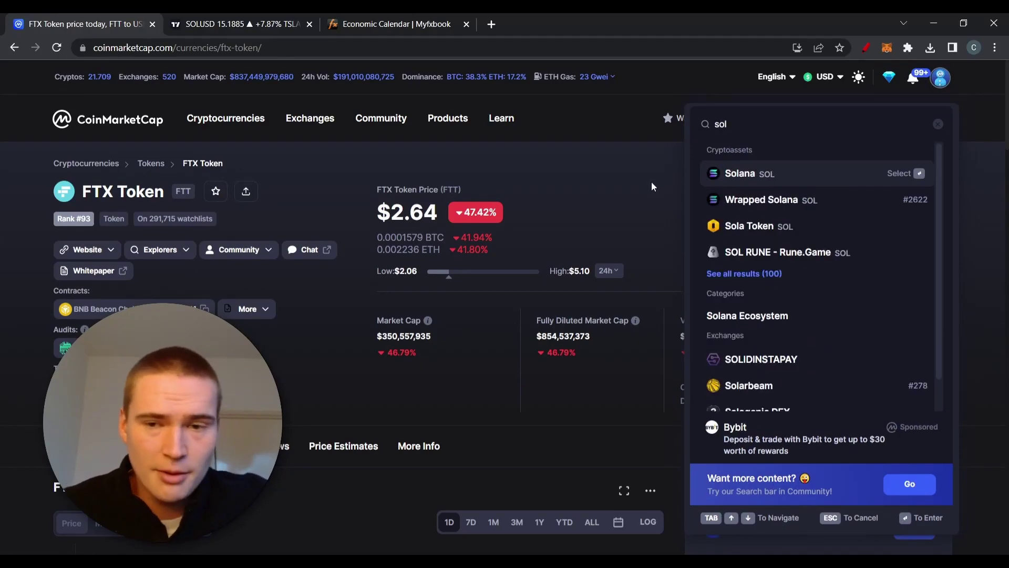
pyautogui.click(720, 181)
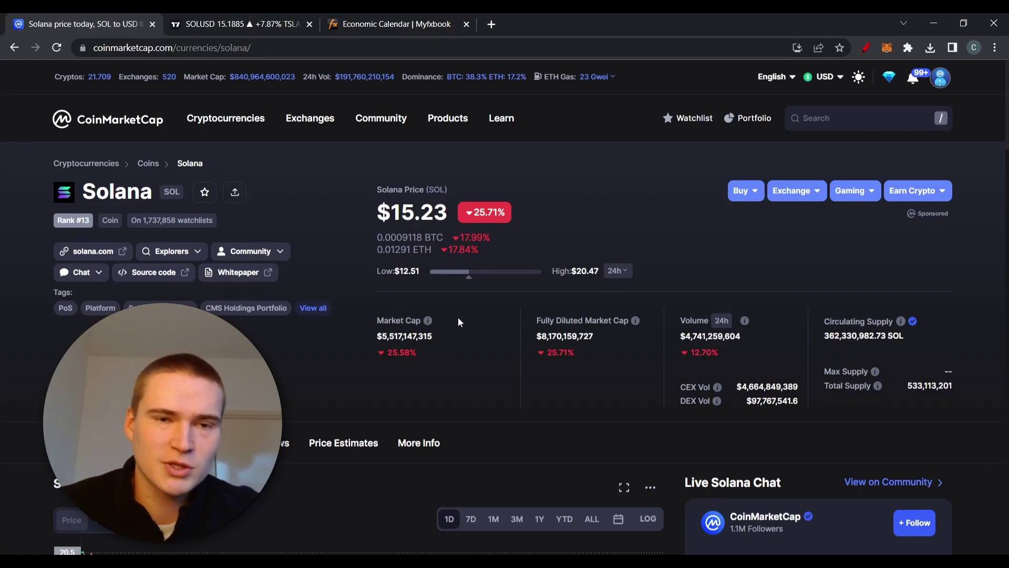
# Step: Return to the TradingView SOLUSD 4-hour chart and examine the November sell-off against the Fibonacci levels and support zones
pyautogui.hotkey('ctrl', 'Tab')
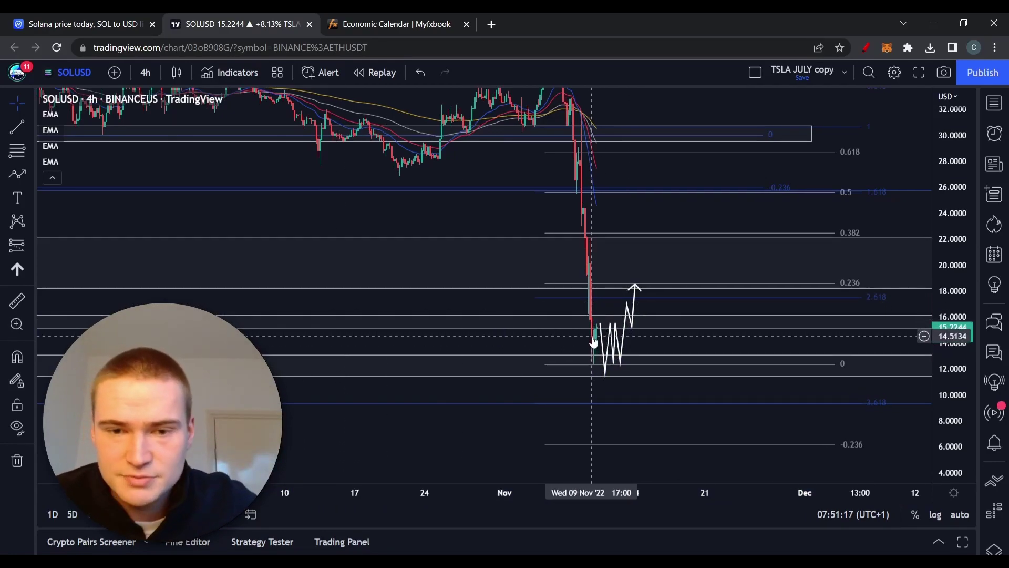
pyautogui.click(501, 561)
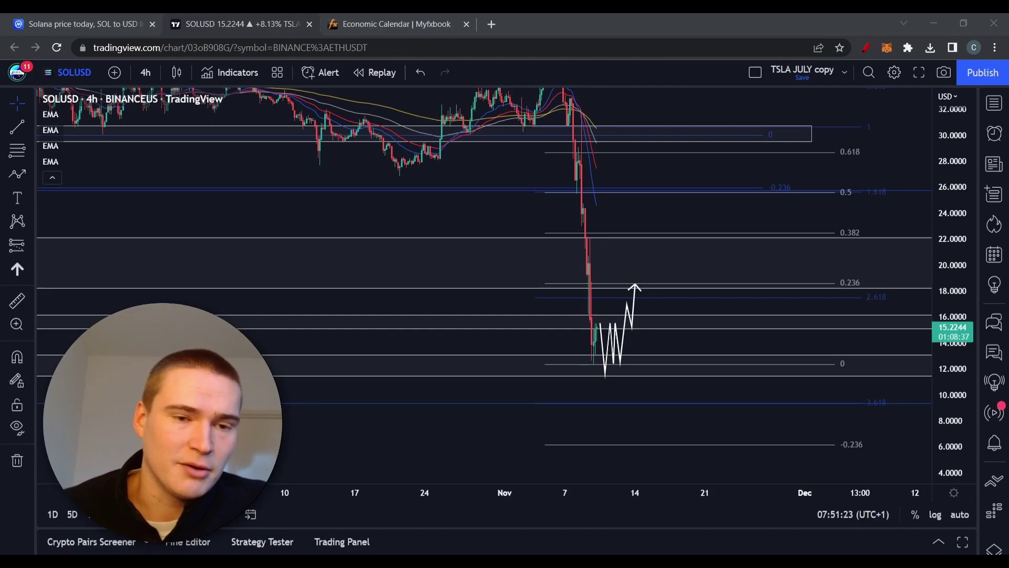
pyautogui.click(134, 204)
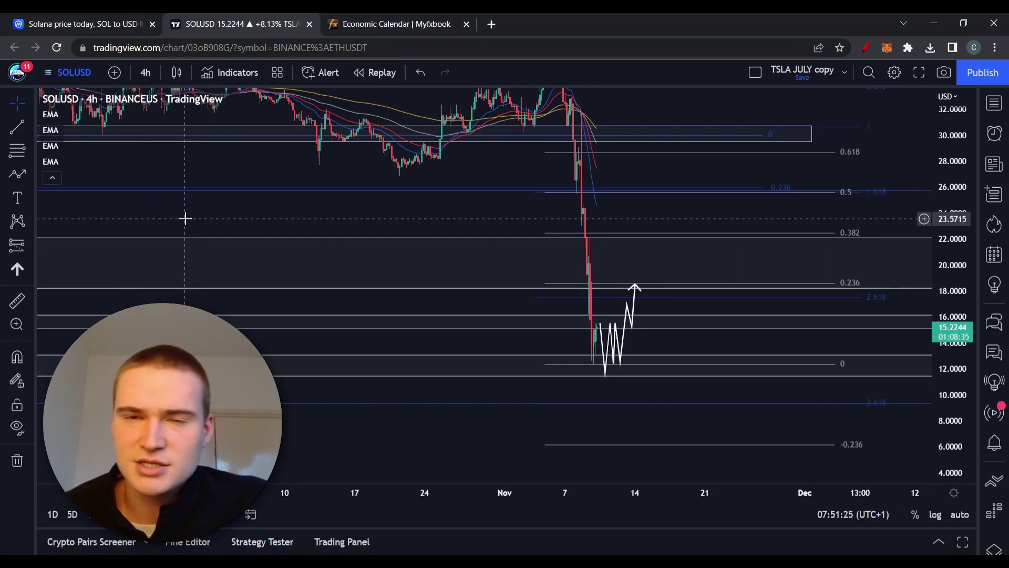
pyautogui.click(611, 360)
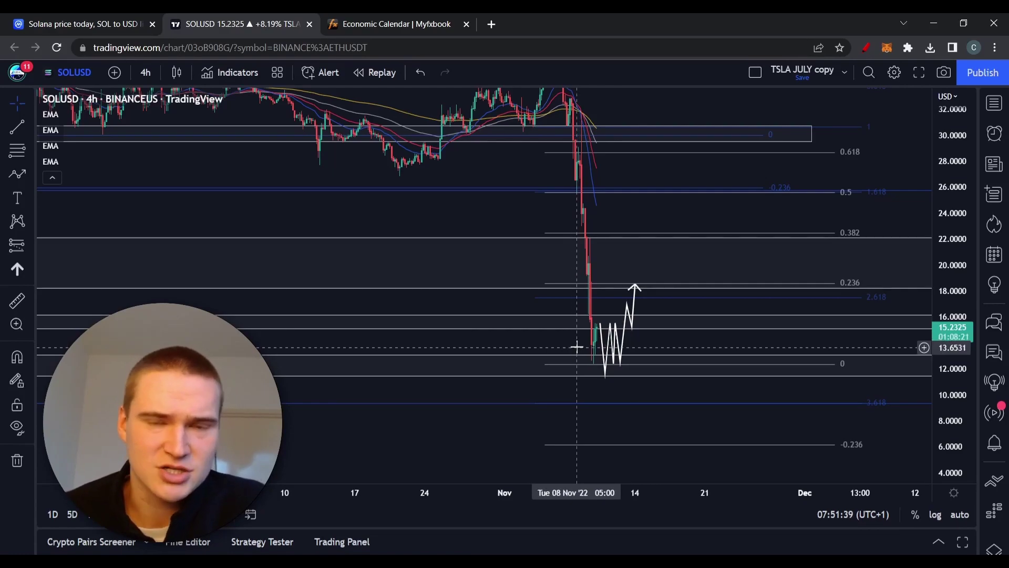
pyautogui.moveTo(559, 393); pyautogui.dragTo(585, 295)
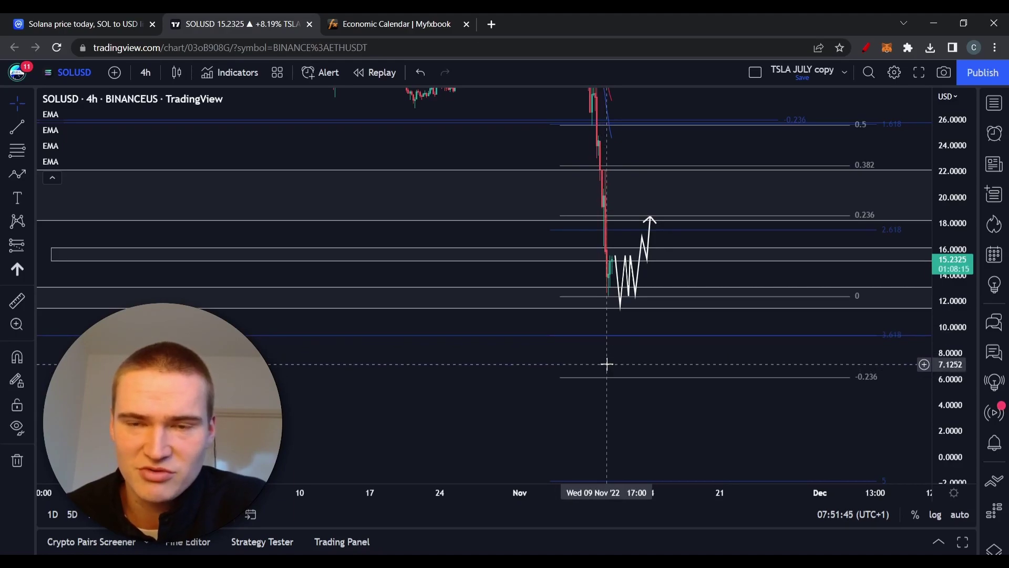
pyautogui.moveTo(611, 360); pyautogui.dragTo(621, 372)
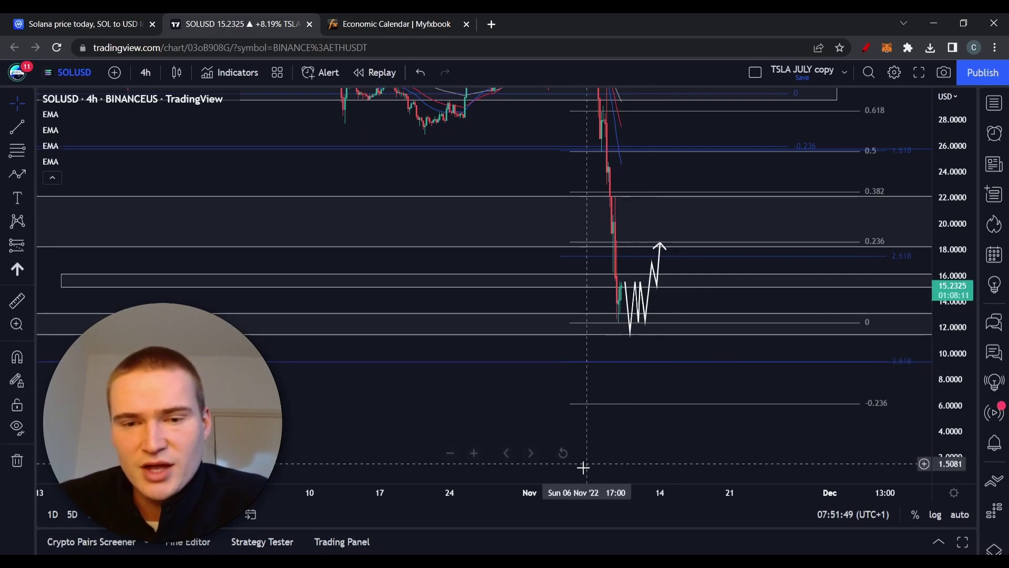
pyautogui.moveTo(547, 184); pyautogui.dragTo(538, 289)
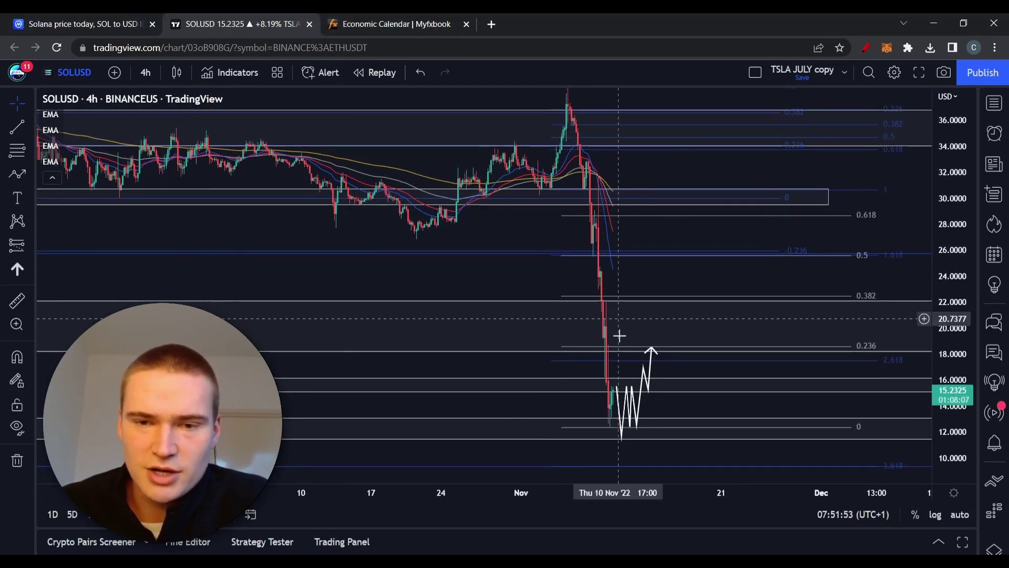
pyautogui.moveTo(696, 237); pyautogui.dragTo(668, 247)
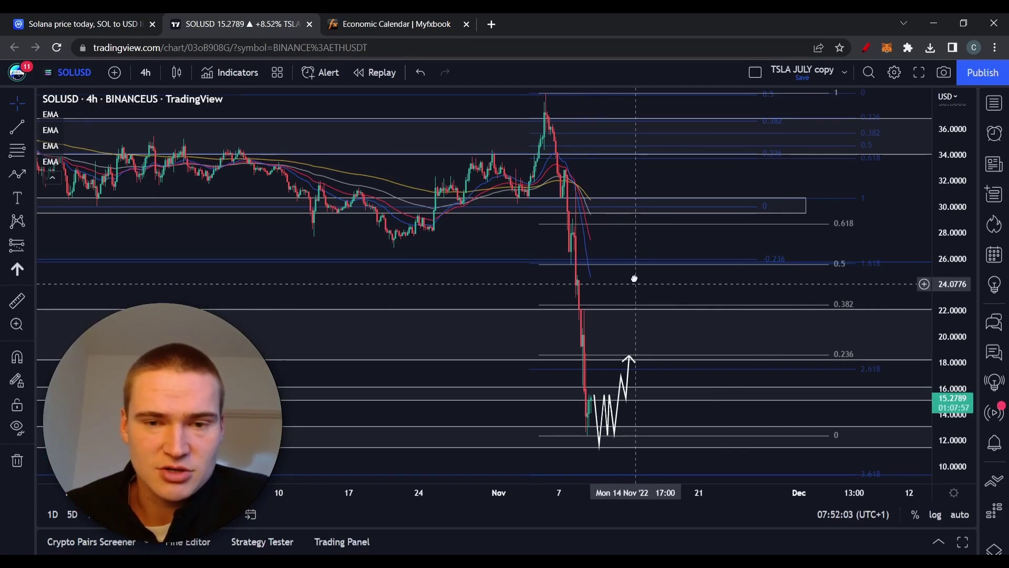
pyautogui.moveTo(634, 283); pyautogui.dragTo(631, 277)
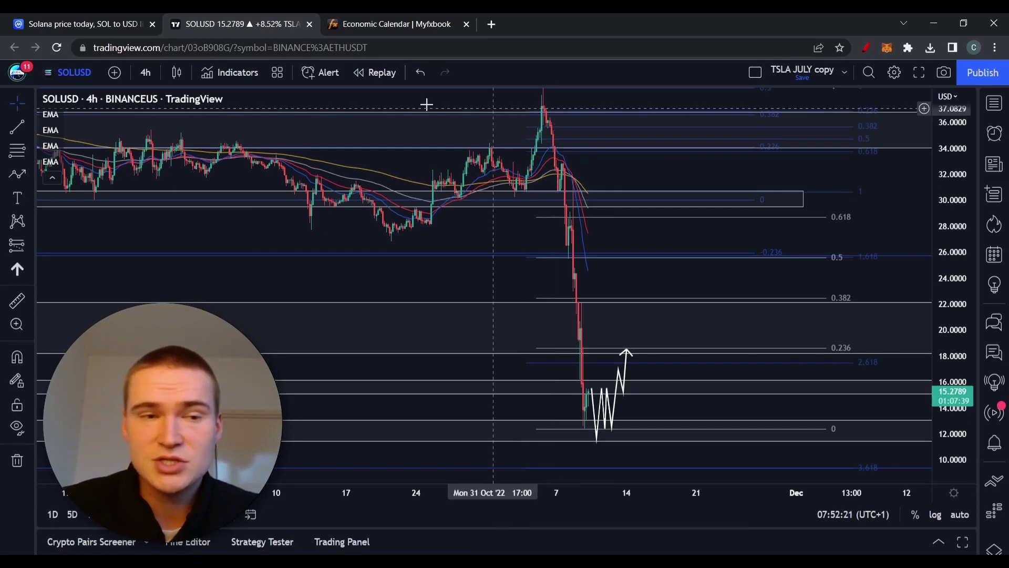
pyautogui.moveTo(600, 307); pyautogui.dragTo(593, 284)
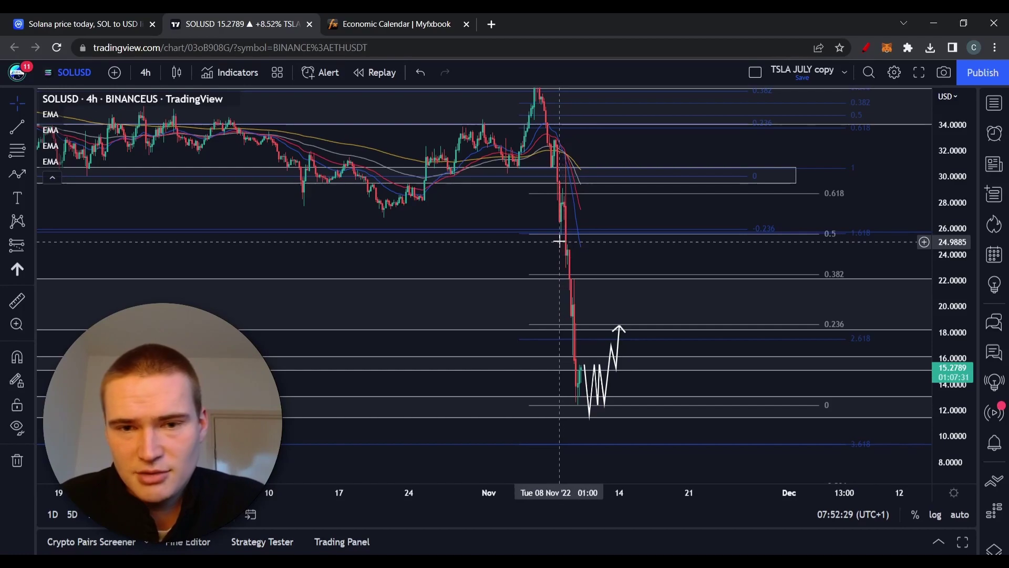
pyautogui.moveTo(629, 258); pyautogui.dragTo(648, 207)
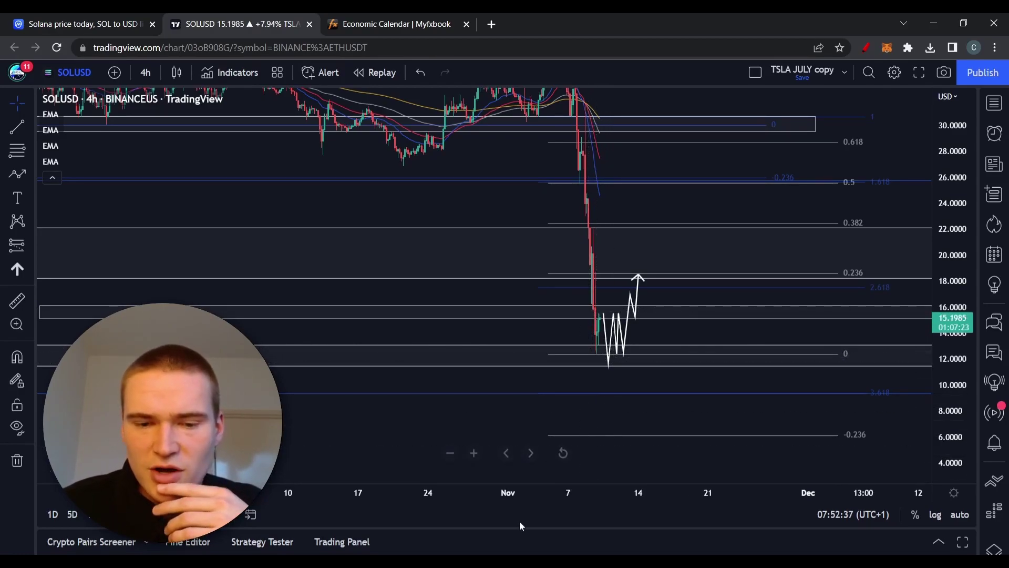
# Step: Check the November 10, 2022 CPI and inflation events on the Myfxbook economic calendar
pyautogui.click(509, 561)
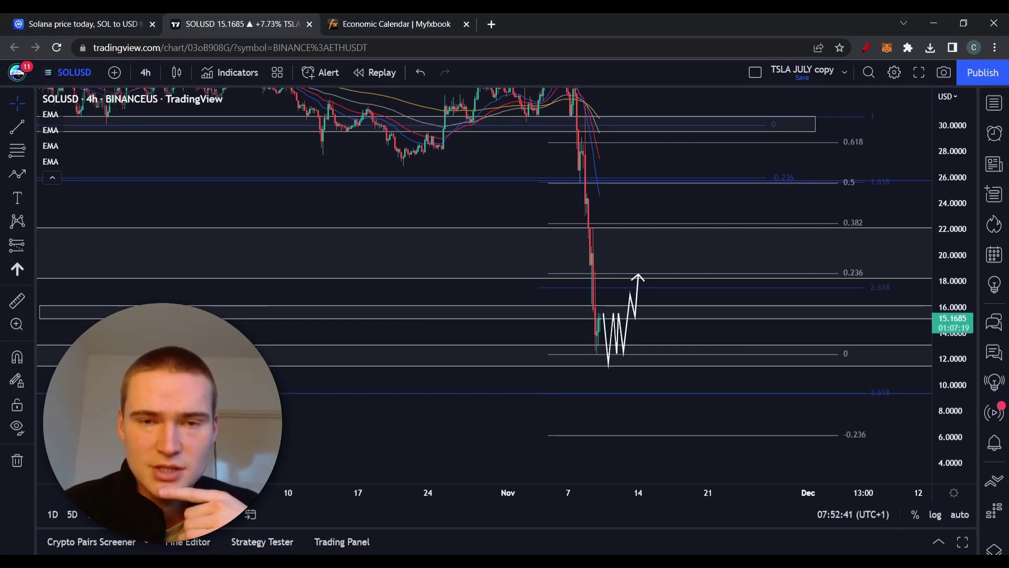
pyautogui.click(404, 19)
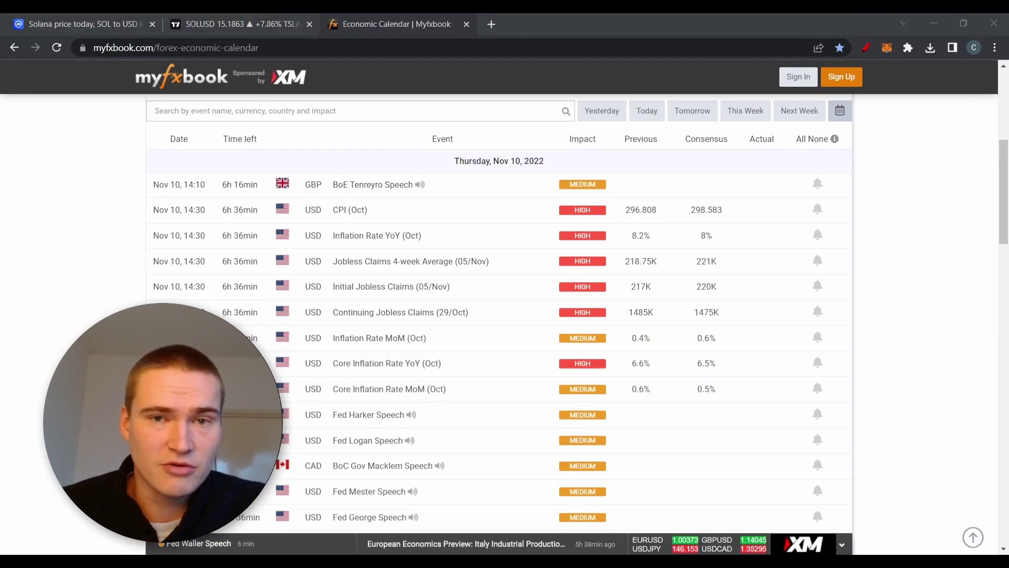
pyautogui.click(84, 201)
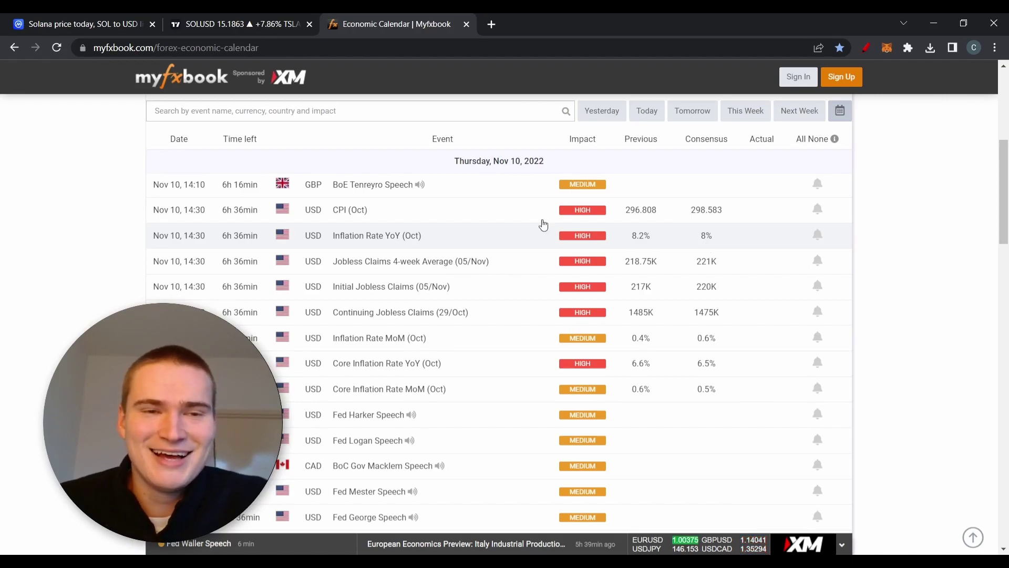
# Step: Close the economic calendar and delete the existing zigzag arrow path beside the latest SOLUSD candles
pyautogui.click(467, 24)
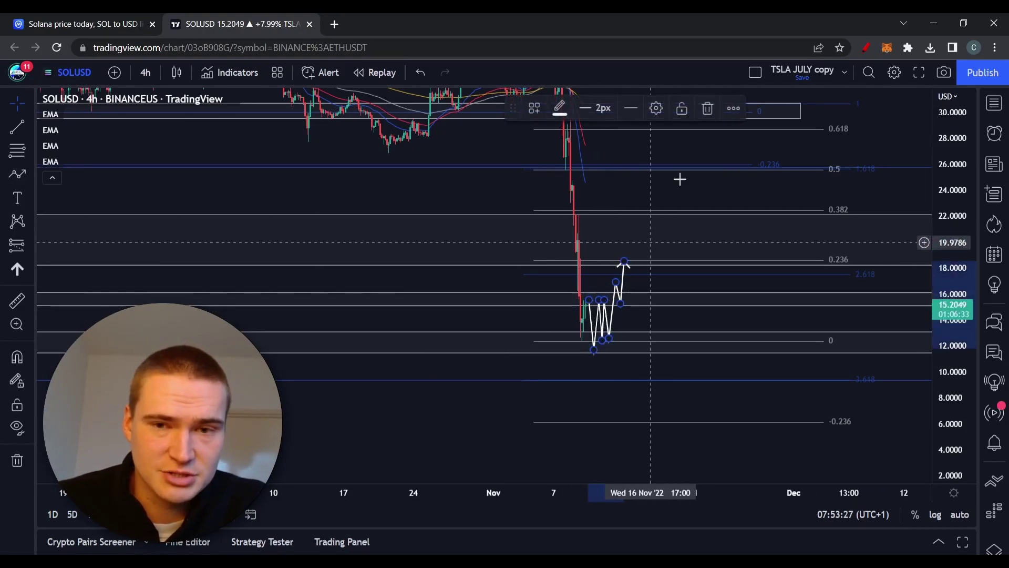
pyautogui.click(707, 107)
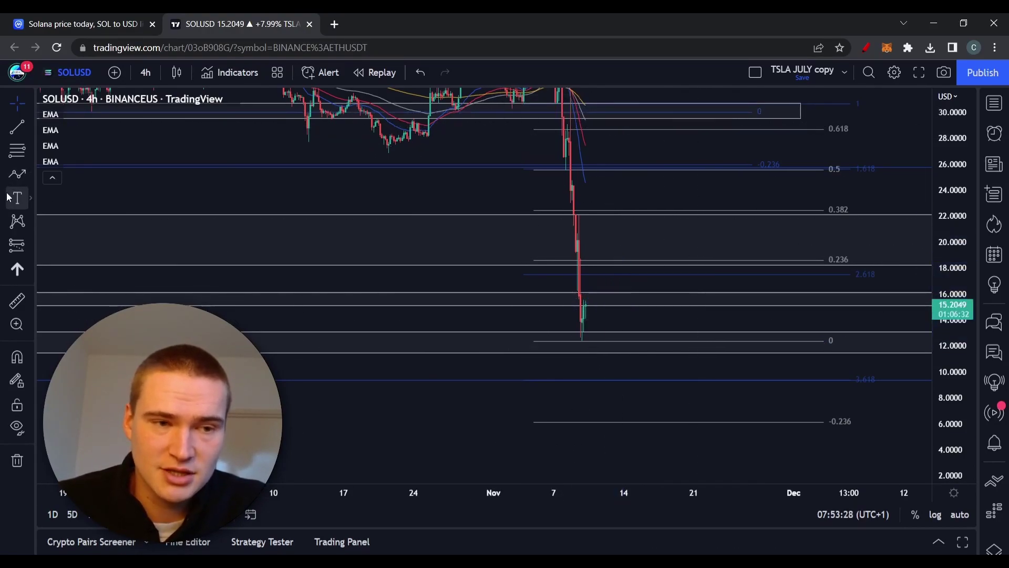
# Step: Draw an arrow path from about 16 down to about 9.5, zigzagging between there and about 12.7 beside the latest candles
pyautogui.click(589, 292)
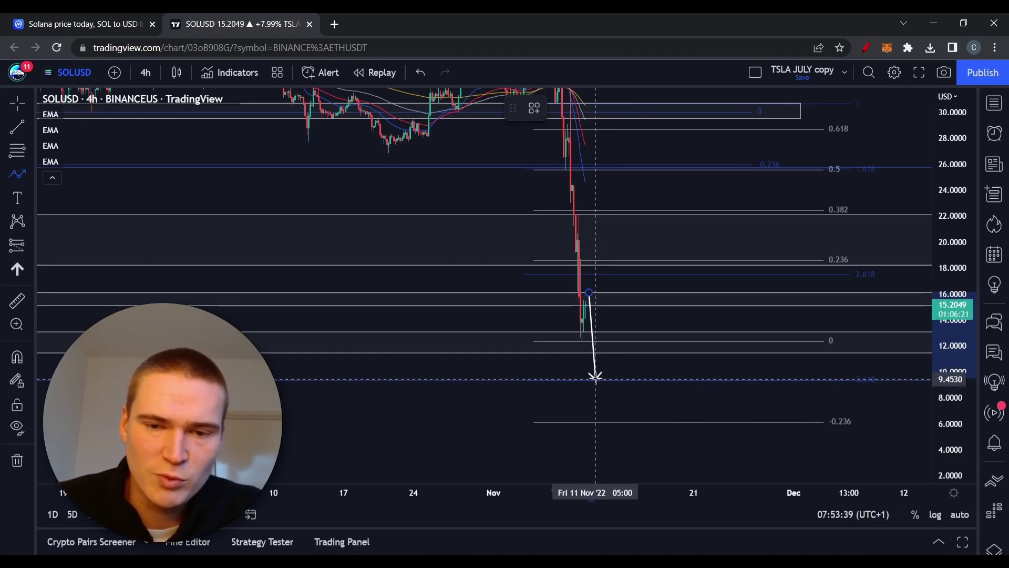
pyautogui.click(595, 378)
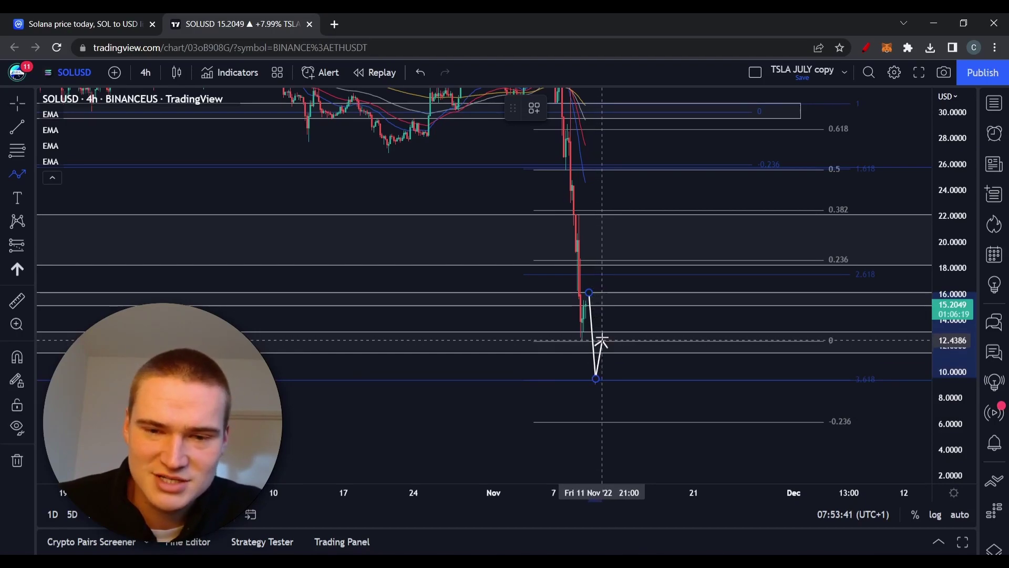
pyautogui.click(600, 335)
pyautogui.click(604, 375)
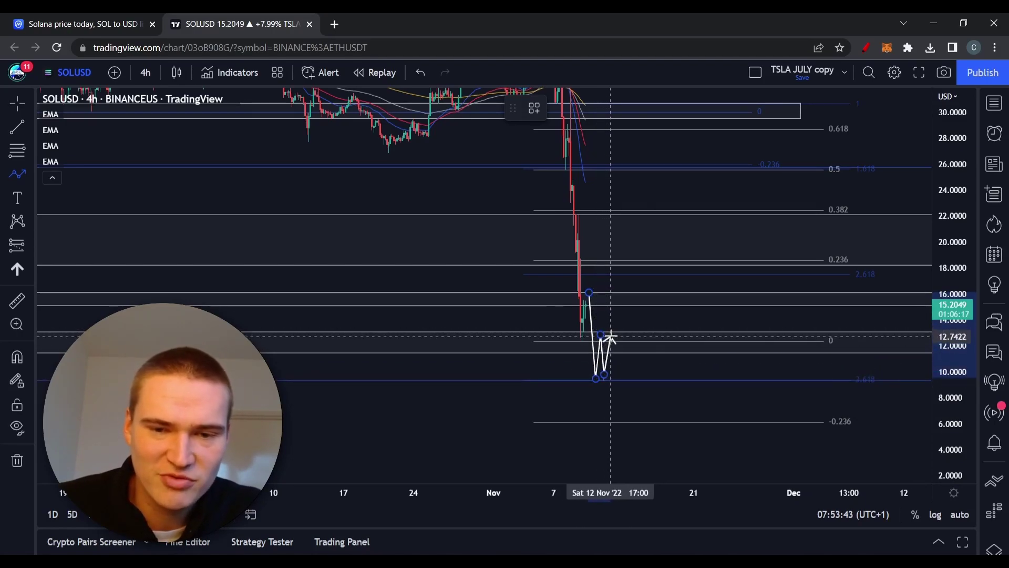
pyautogui.click(610, 337)
pyautogui.click(613, 379)
pyautogui.doubleClick(619, 338)
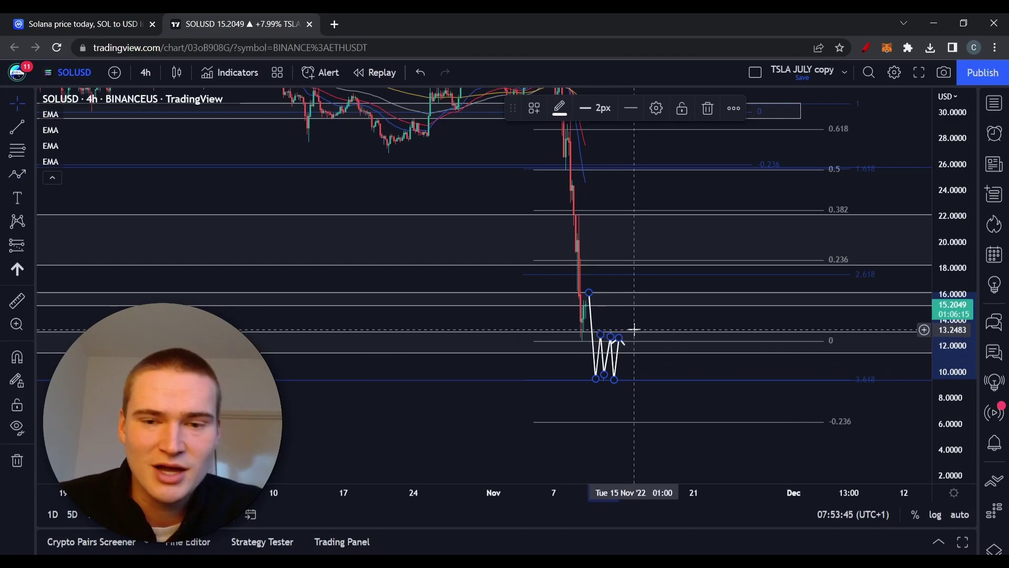
pyautogui.click(636, 327)
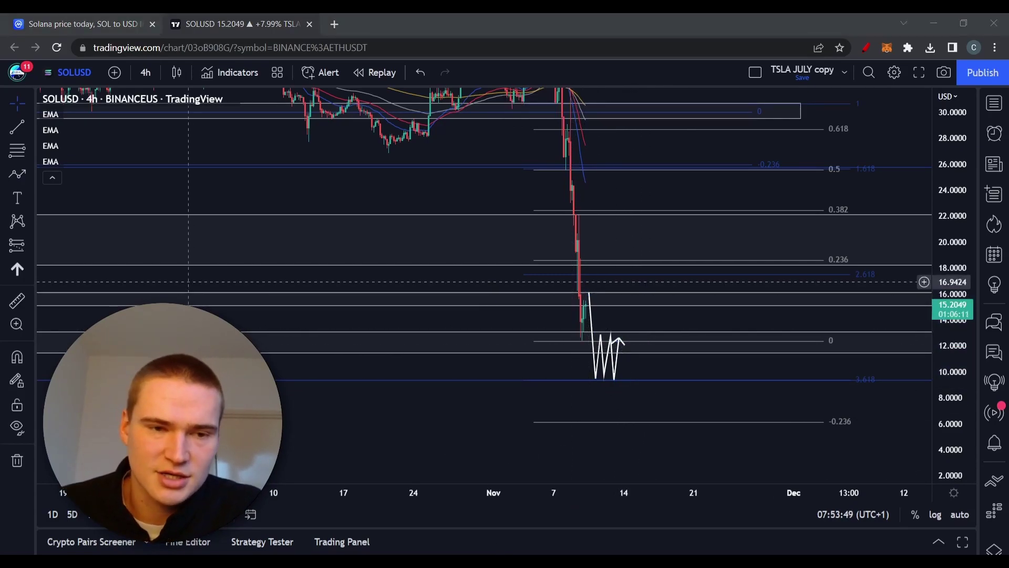
pyautogui.click(188, 282)
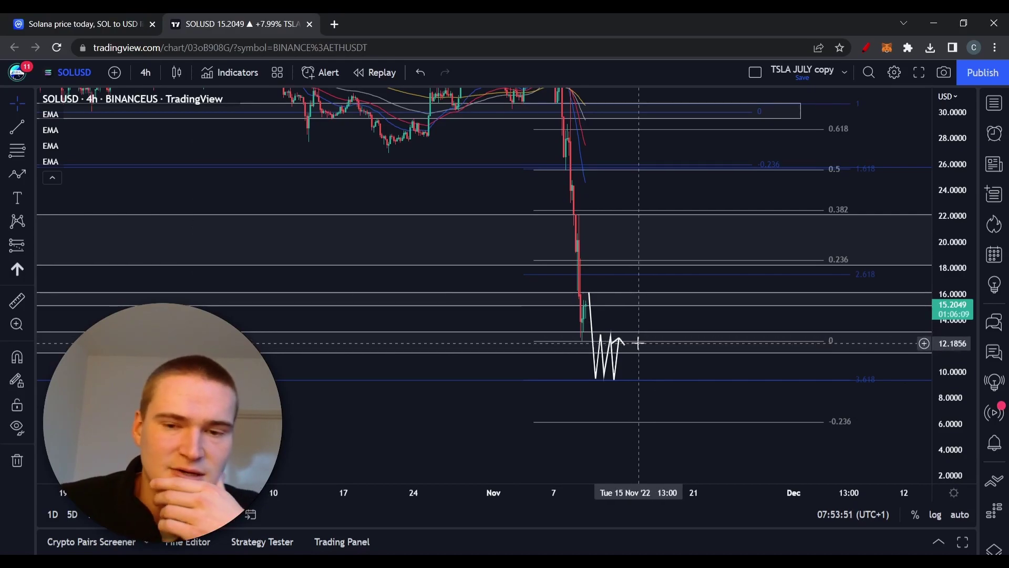
# Step: Move the downward zigzag path away from the candles and delete it
pyautogui.moveTo(609, 355); pyautogui.dragTo(658, 358)
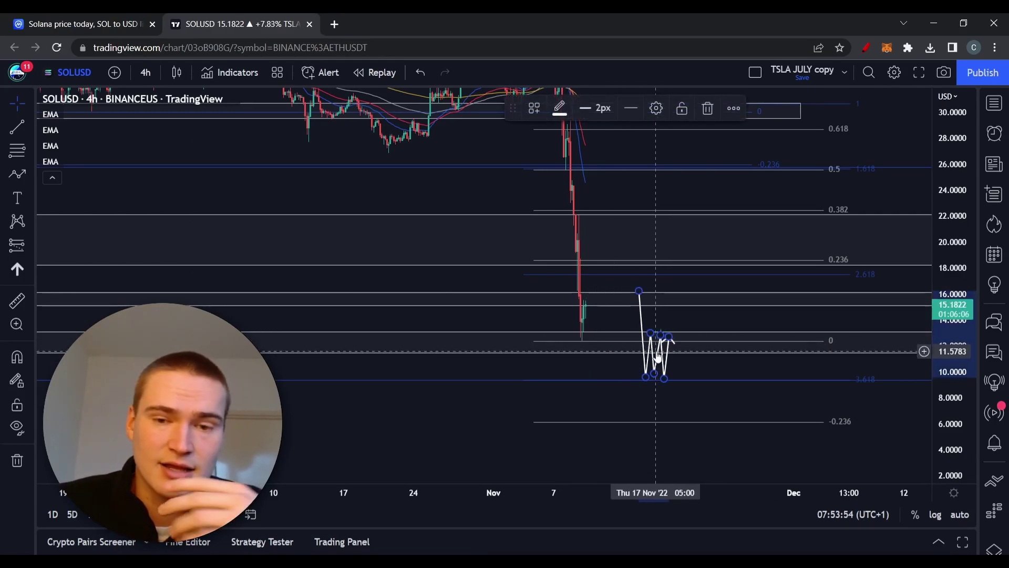
pyautogui.click(707, 109)
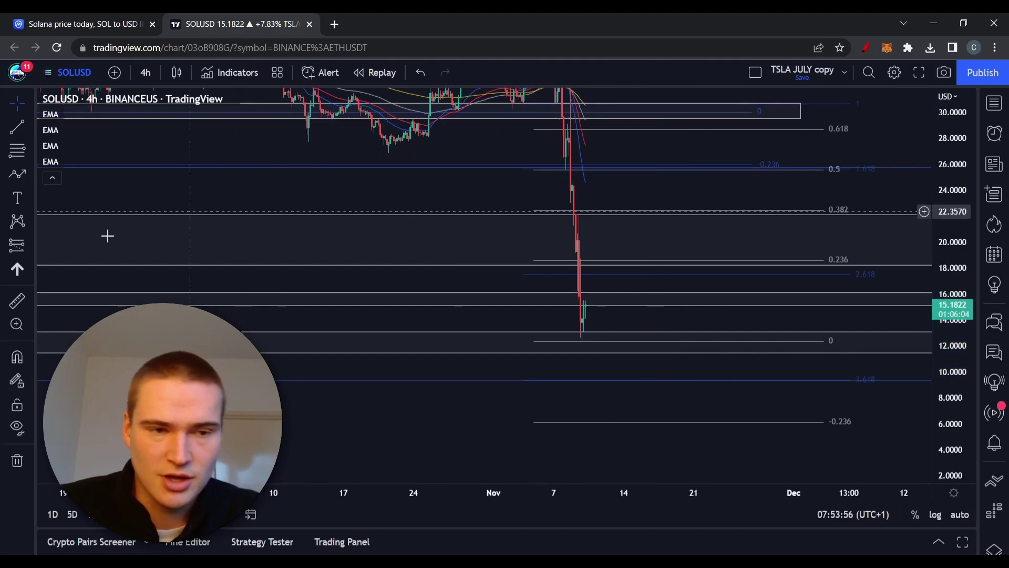
# Step: Draw an arrow path from just under 12 up through about 17 and 15 to about 20, ending in a zigzag between about 15 and 18
pyautogui.click(23, 172)
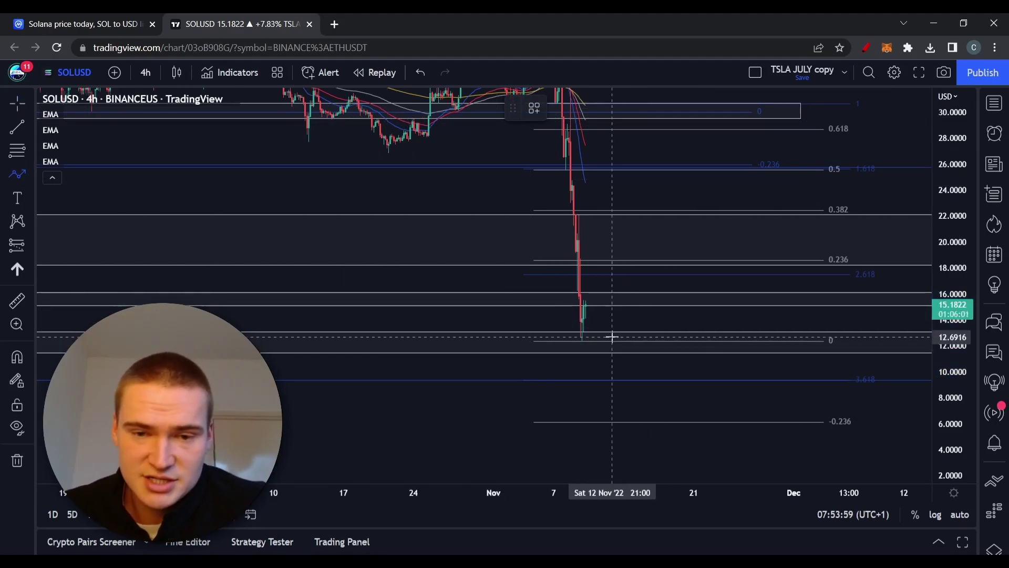
pyautogui.click(587, 348)
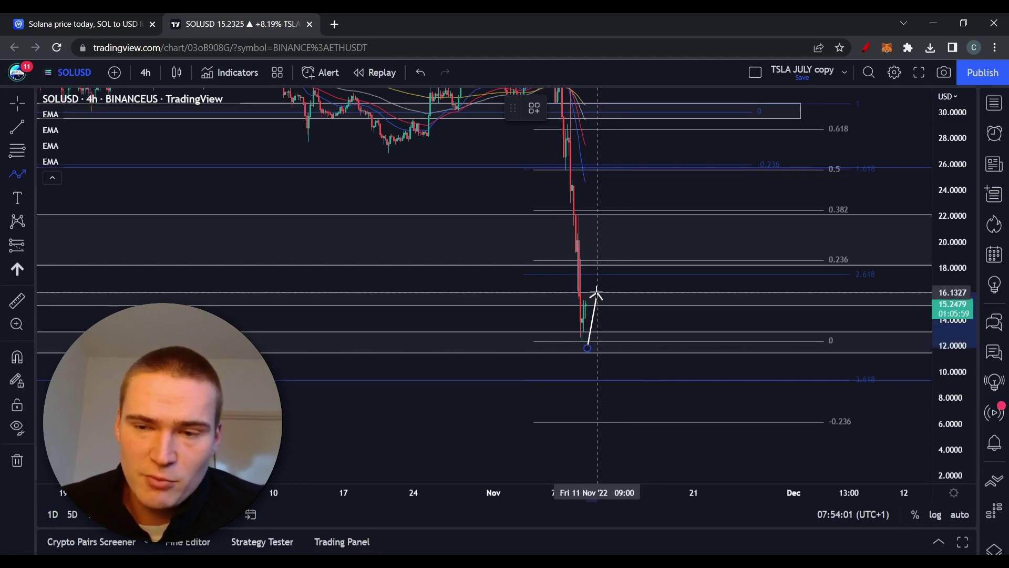
pyautogui.click(596, 277)
pyautogui.click(599, 305)
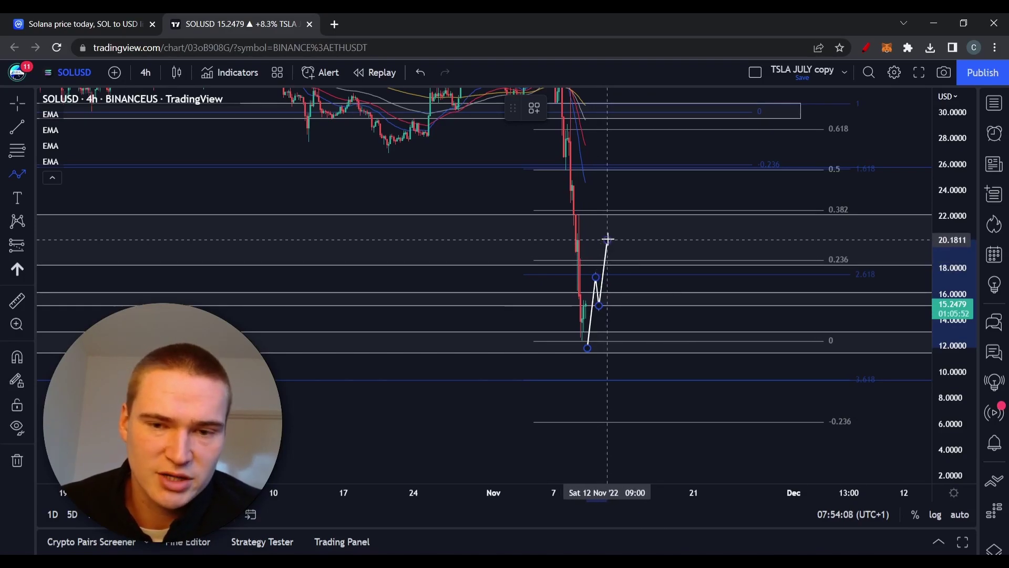
pyautogui.click(608, 239)
pyautogui.click(616, 302)
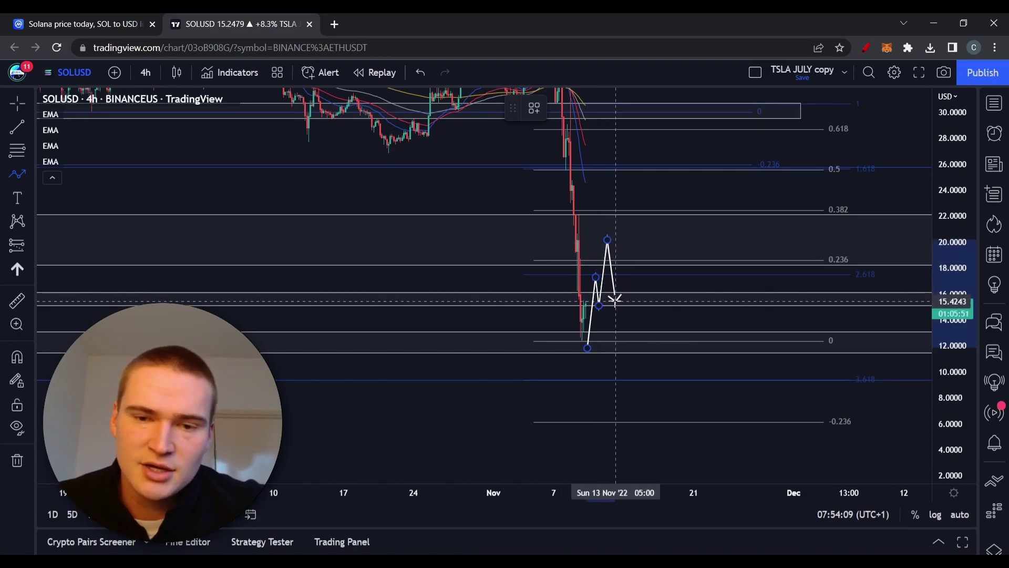
pyautogui.click(621, 264)
pyautogui.click(628, 302)
pyautogui.doubleClick(631, 266)
pyautogui.click(472, 278)
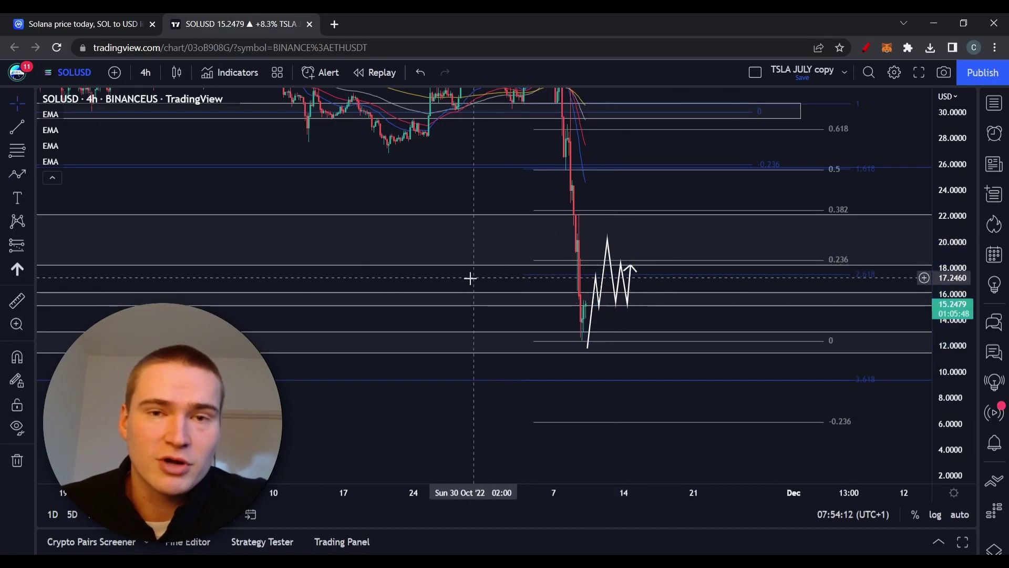
pyautogui.moveTo(471, 278); pyautogui.dragTo(604, 289)
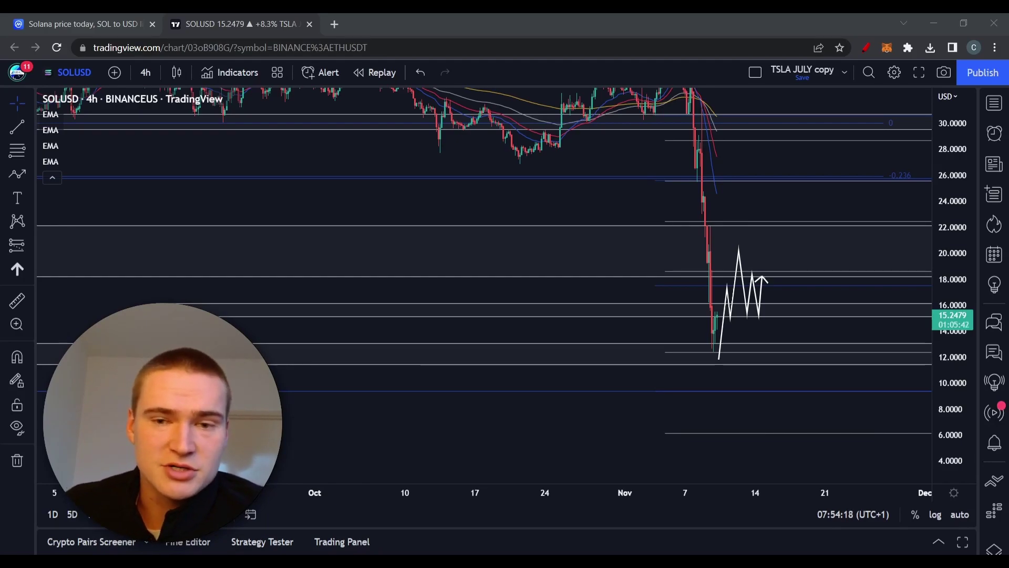
pyautogui.click(124, 184)
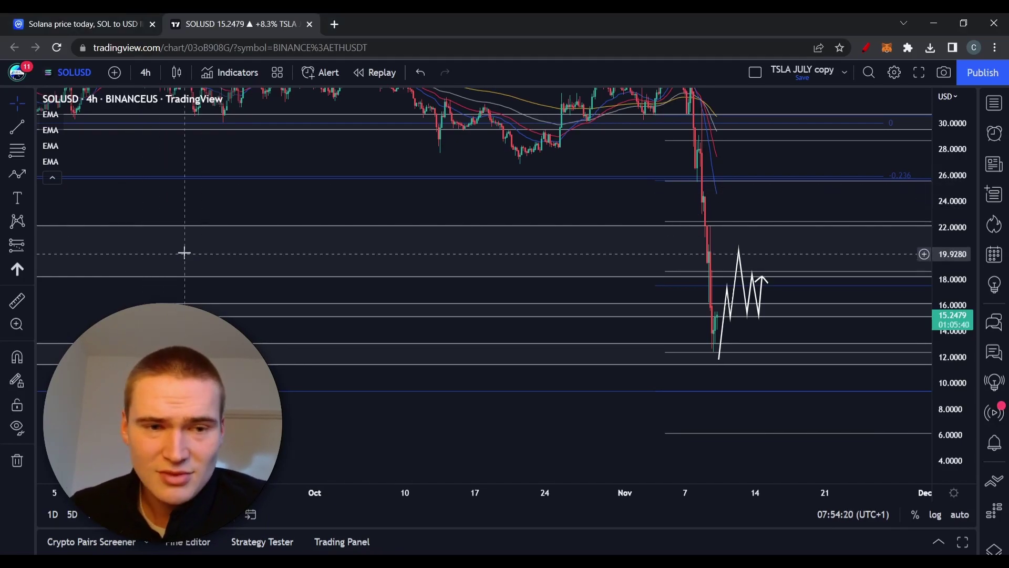
pyautogui.moveTo(227, 215); pyautogui.dragTo(283, 275)
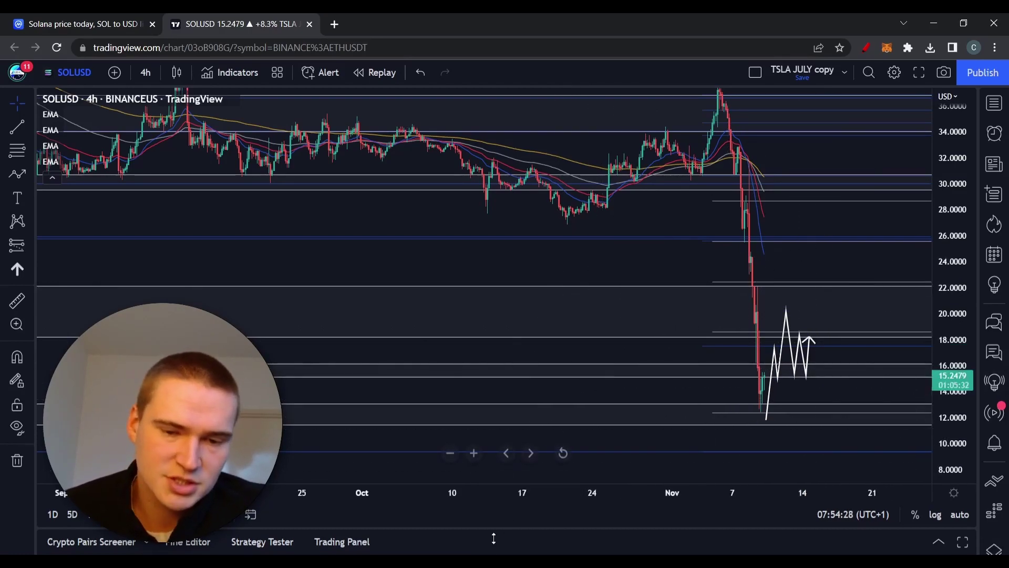
pyautogui.click(490, 561)
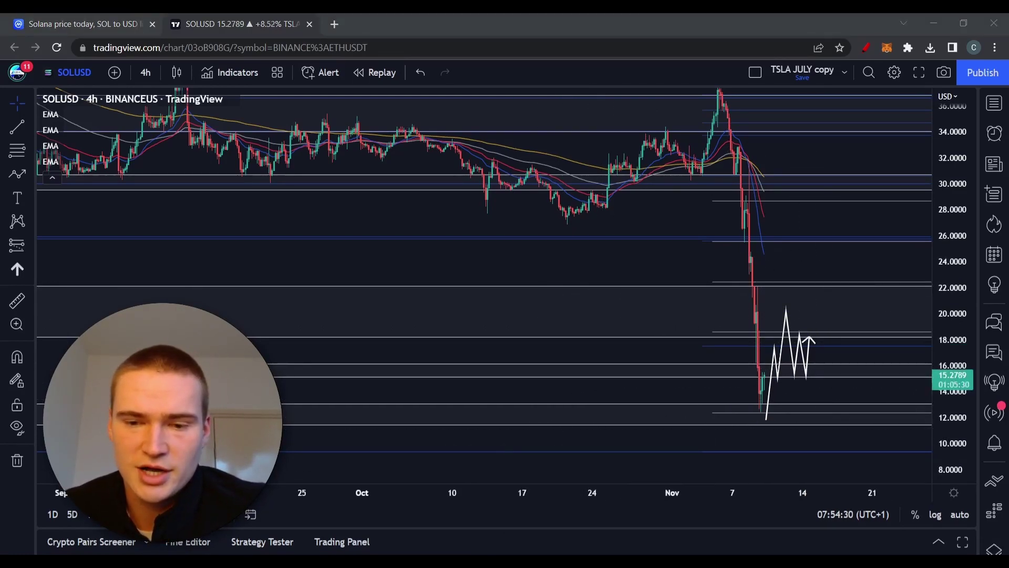
pyautogui.click(247, 260)
pyautogui.moveTo(286, 257); pyautogui.dragTo(175, 208)
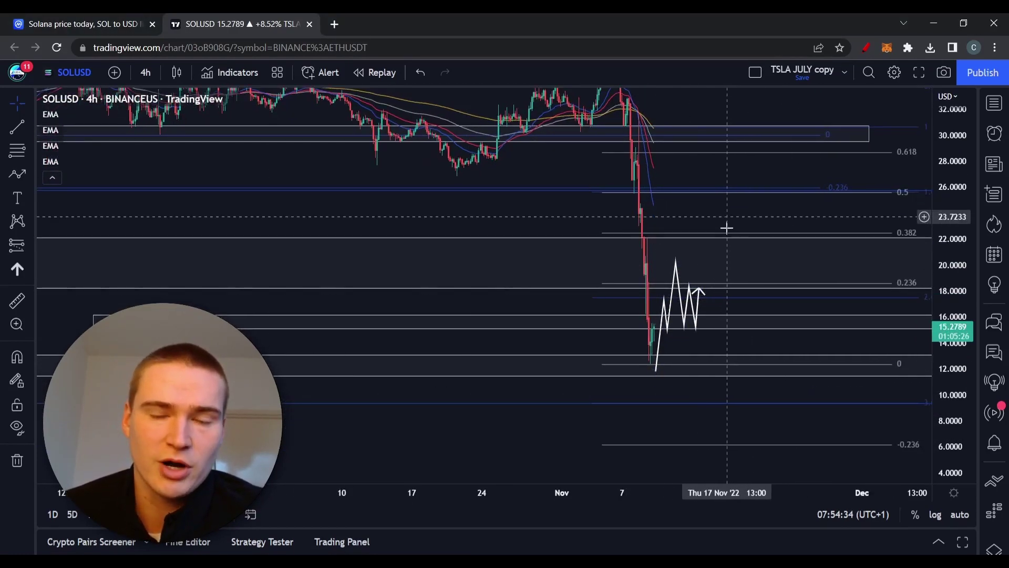
pyautogui.click(472, 562)
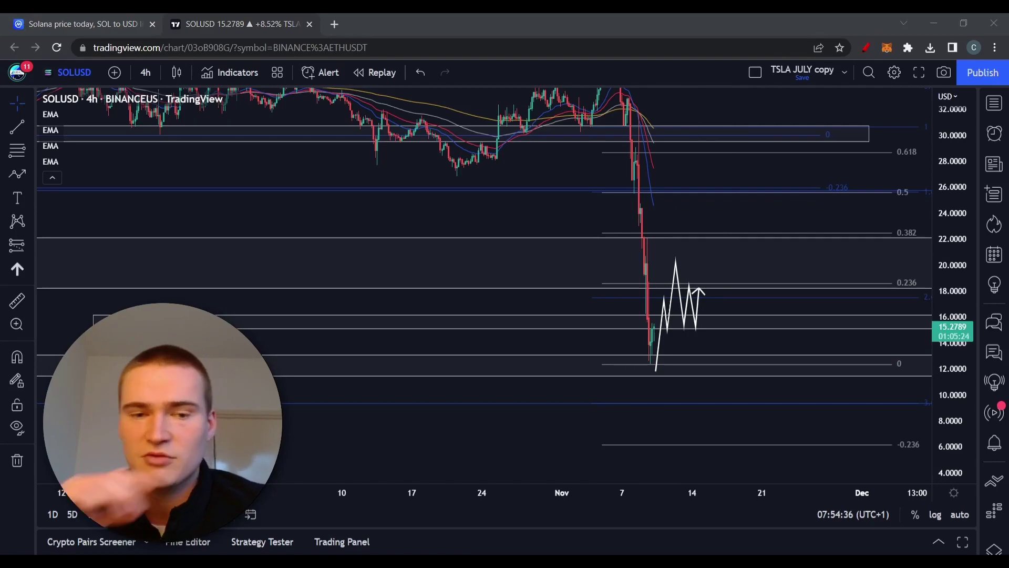